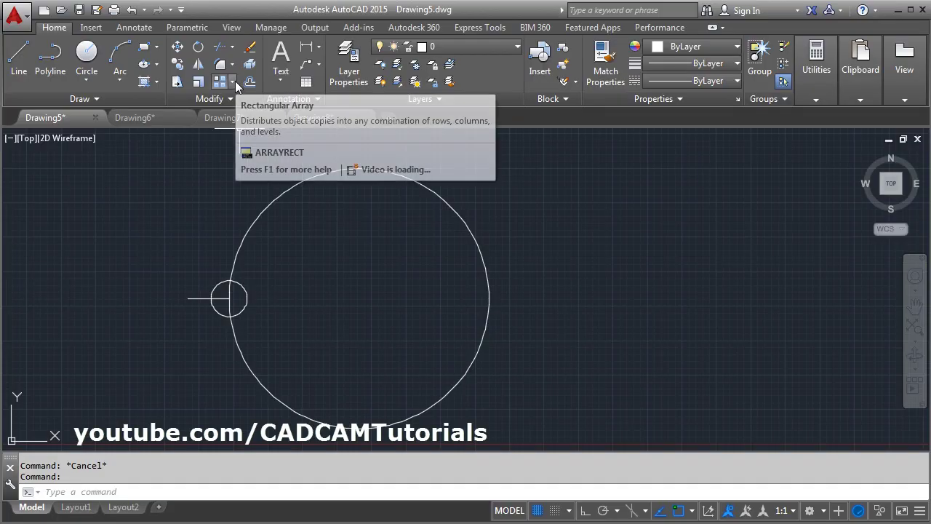
# Start a polar array using the small circle and its short line as the source objects
pyautogui.click(235, 80)
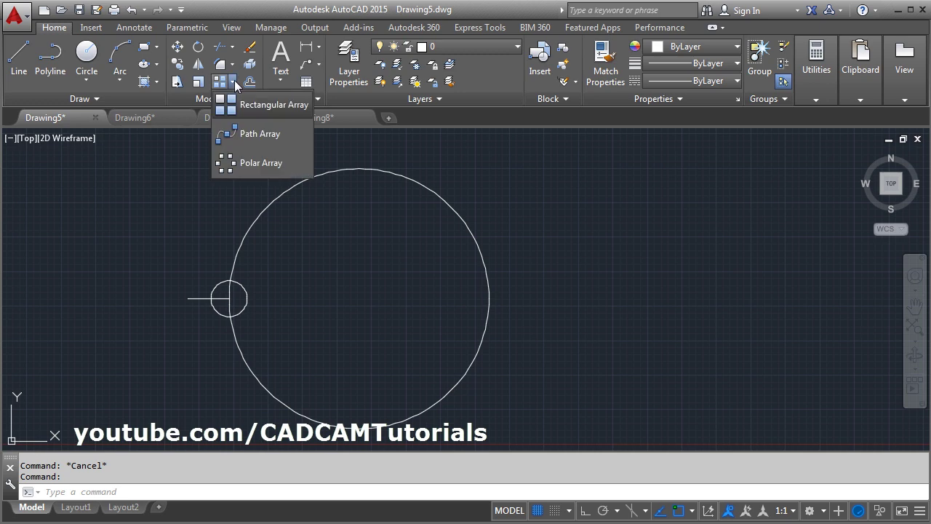
pyautogui.click(255, 165)
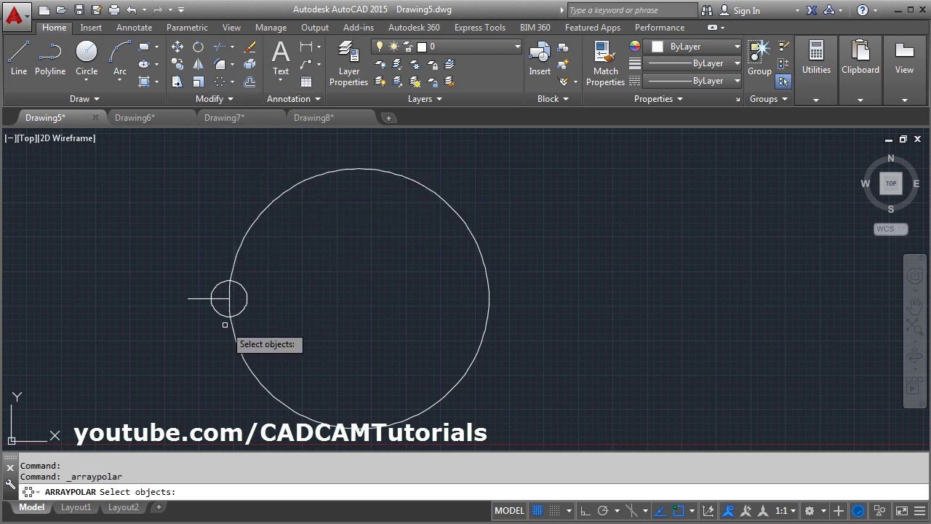
pyautogui.click(212, 298)
pyautogui.click(201, 298)
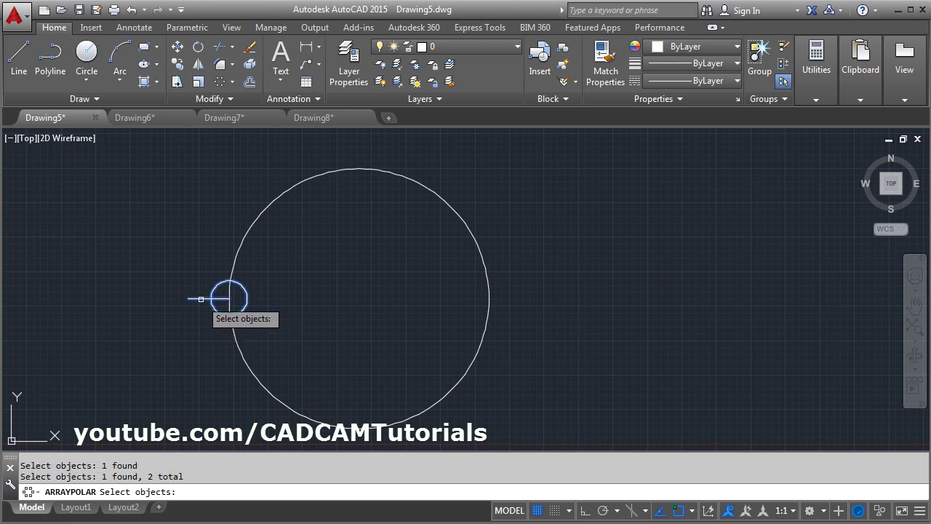
pyautogui.press('Return')
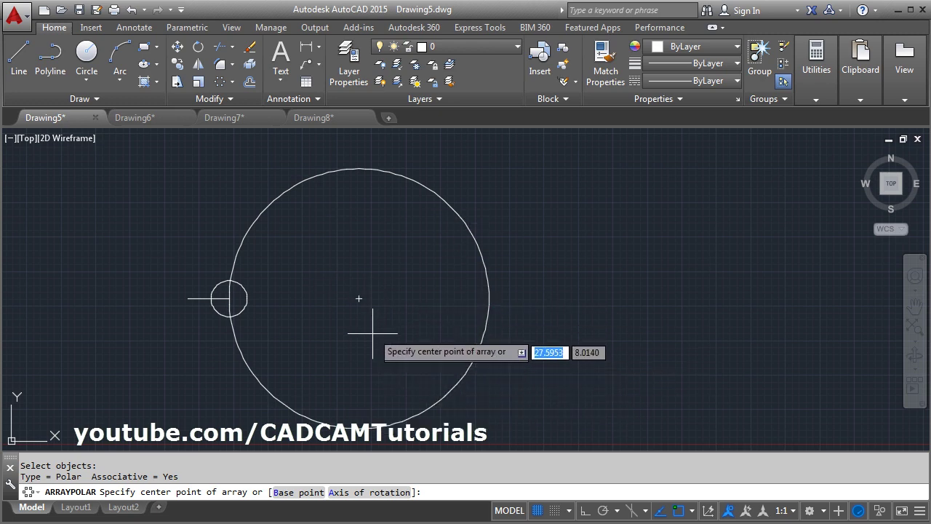
# Centre the array on the big circle with 10 items filling 180°
pyautogui.click(359, 298)
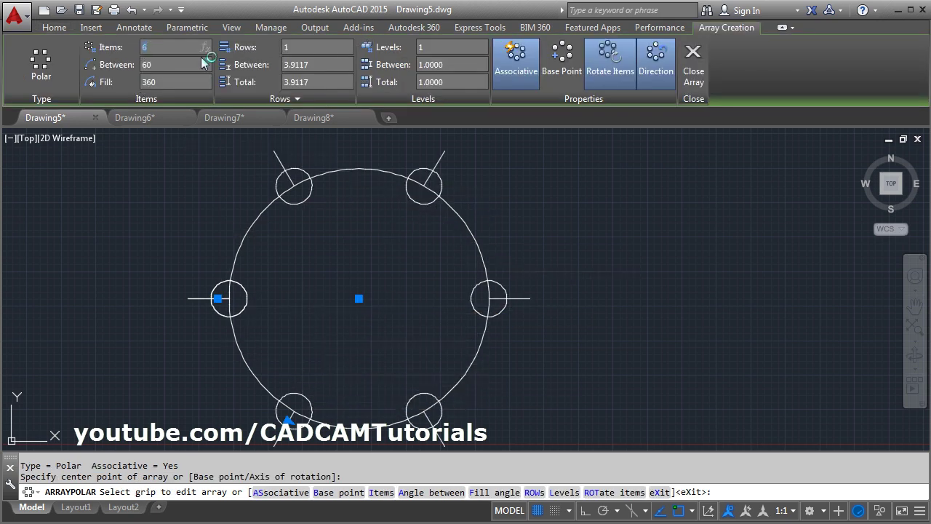
pyautogui.write('10')
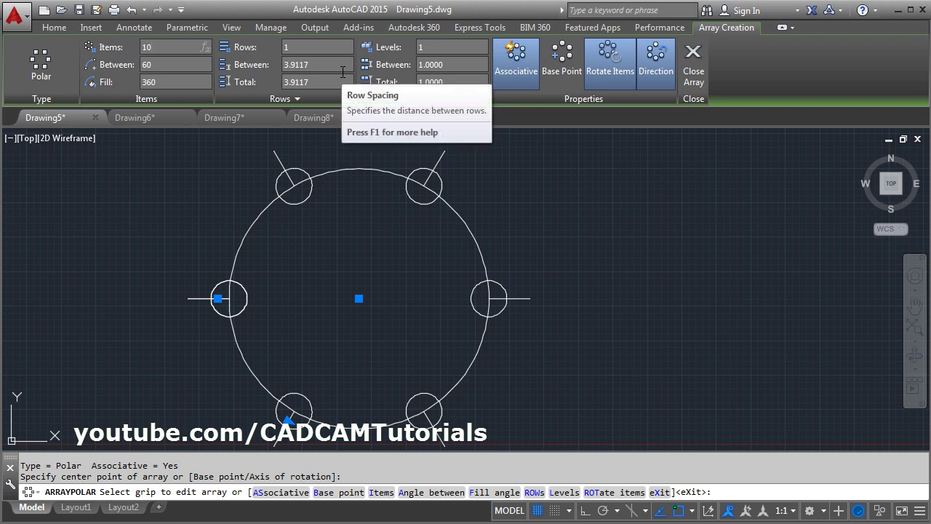
pyautogui.press('Tab')
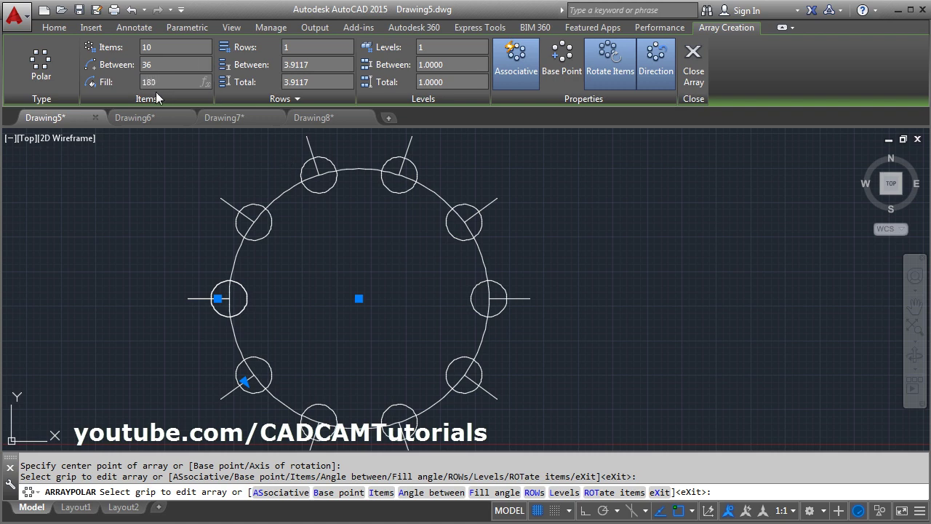
pyautogui.write('180')
pyautogui.press('Return')
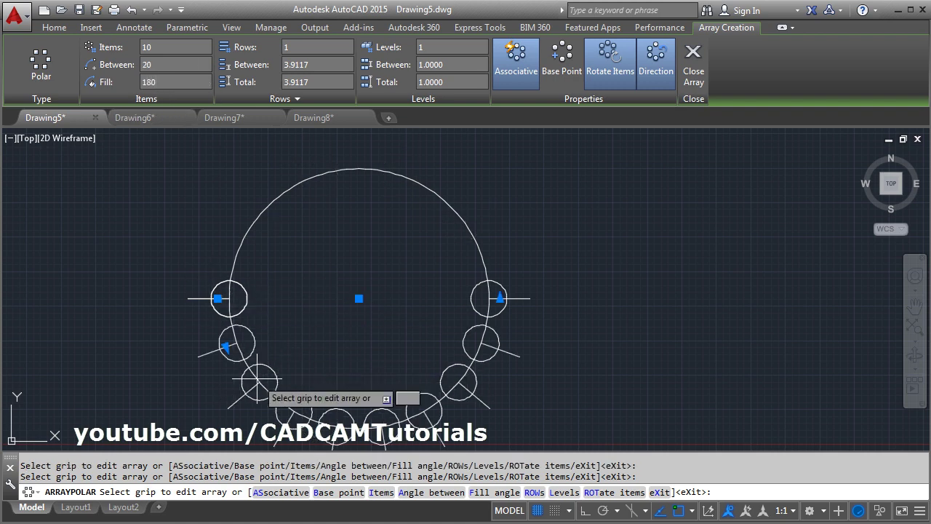
pyautogui.moveTo(401, 322); pyautogui.dragTo(397, 301, button='middle')
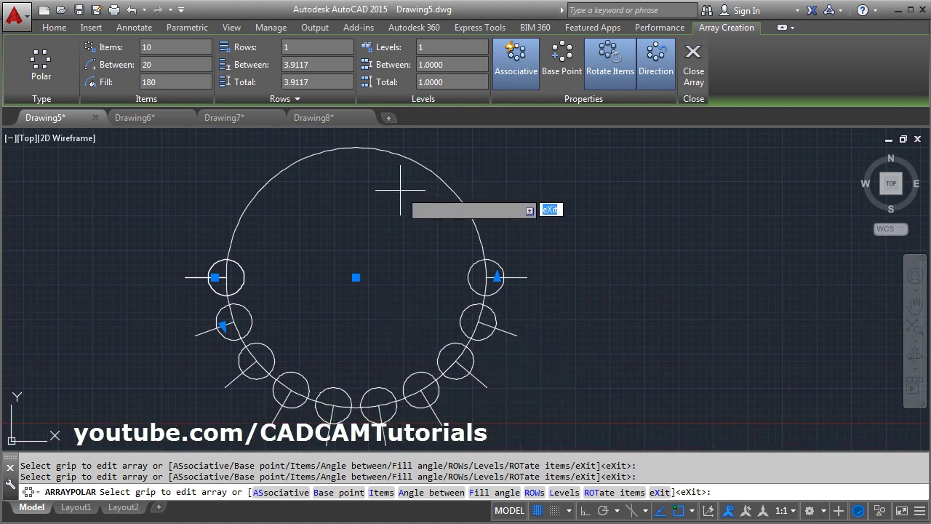
# Toggle the array direction so the items sit on the top half of the circle
pyautogui.click(658, 71)
pyautogui.click(659, 71)
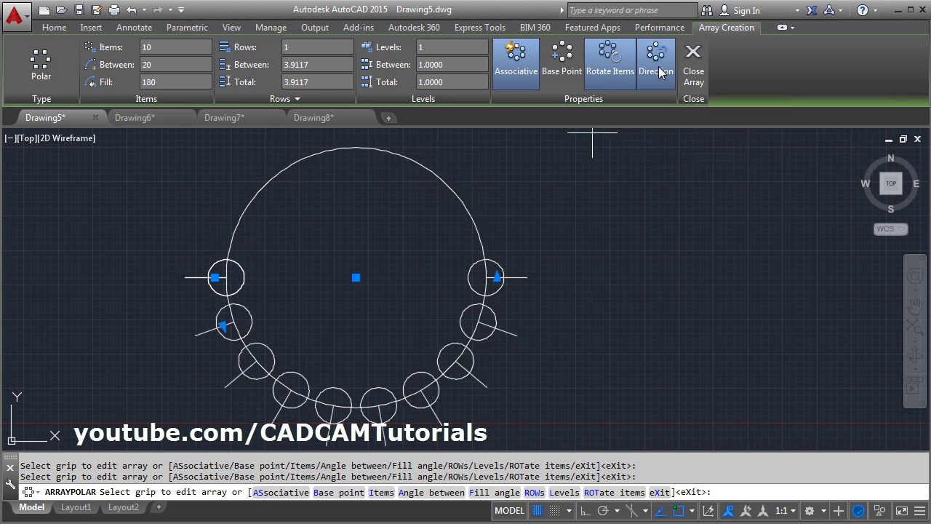
pyautogui.click(661, 71)
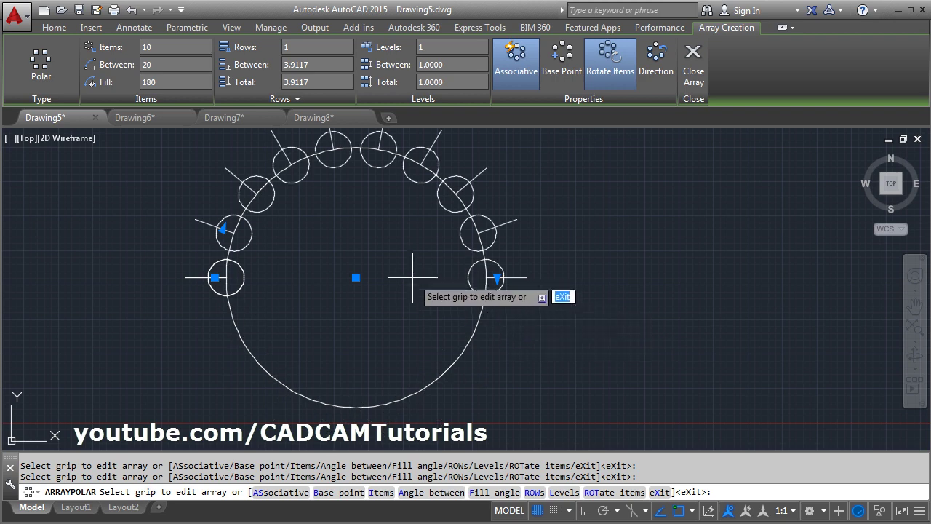
pyautogui.moveTo(416, 272); pyautogui.dragTo(416, 299, button='middle')
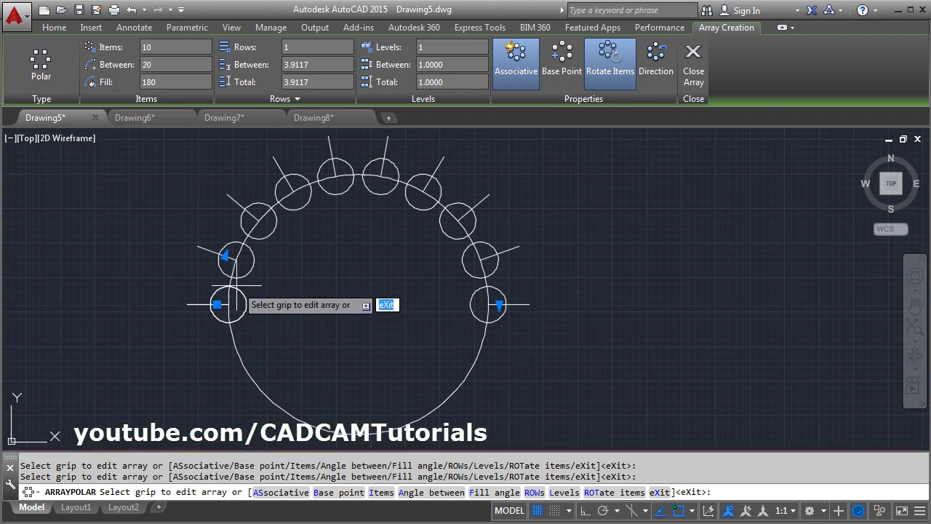
# Set 30° between items, then a 360° fill so items end up 36° apart
pyautogui.click(152, 64)
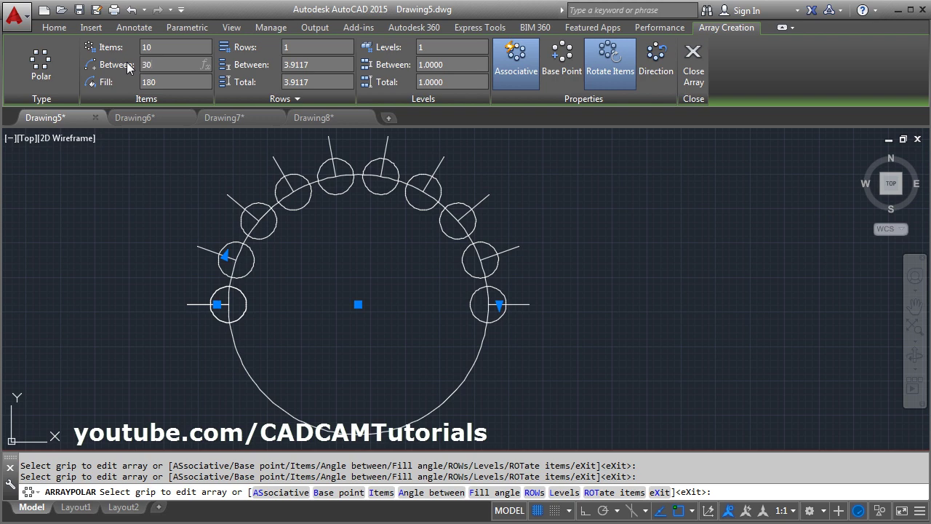
pyautogui.write('30')
pyautogui.press('Return')
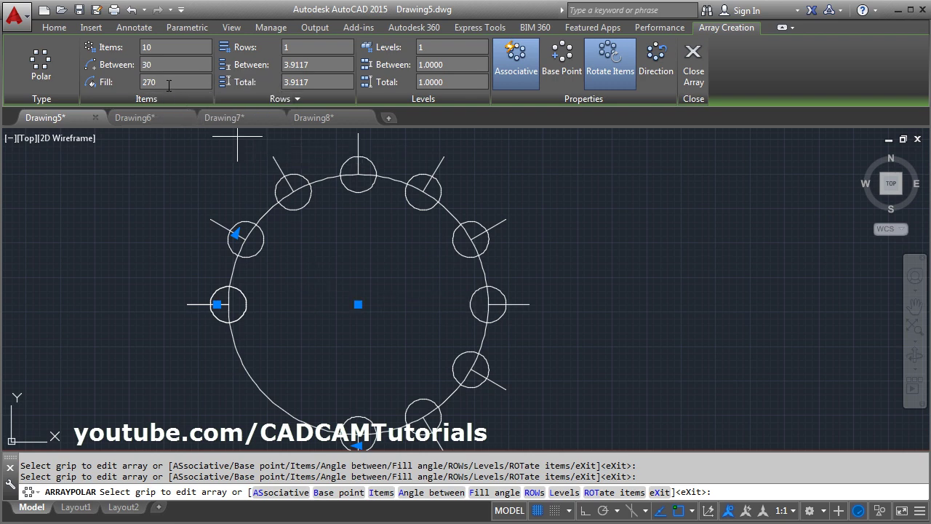
pyautogui.write('360')
pyautogui.press('Return')
# Set the array to 3 rows, 5 apart, then a 15 total so rows sit 7.5 apart
pyautogui.scroll(-3, 309, 266)
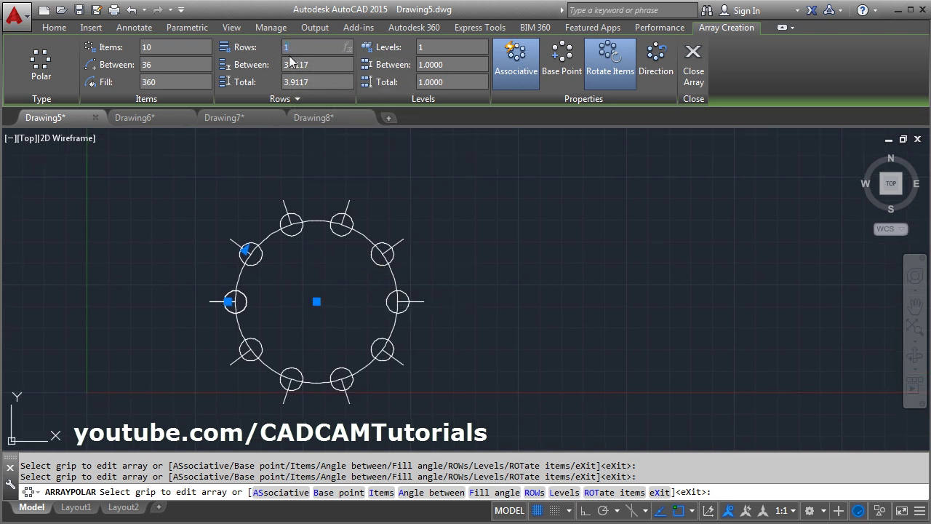
pyautogui.write('3')
pyautogui.press('Return')
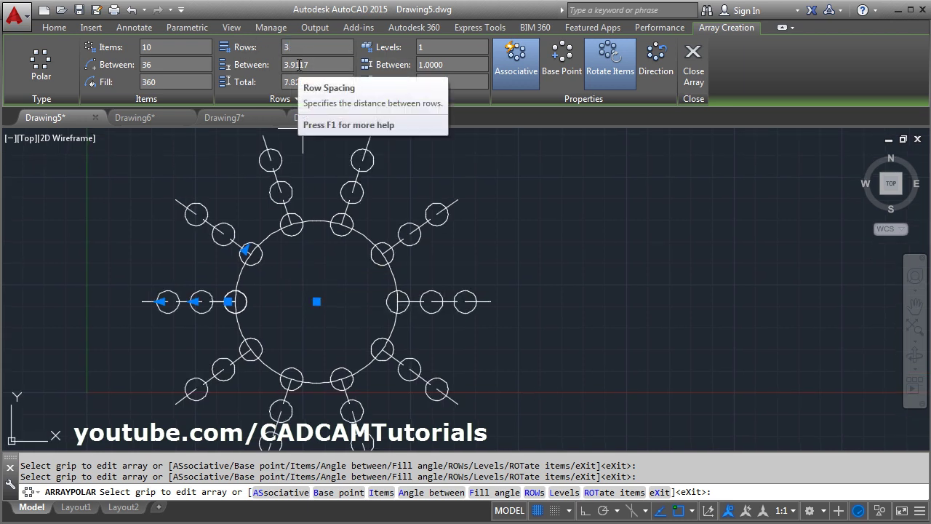
pyautogui.scroll(-2, 389, 281)
pyautogui.click(298, 64)
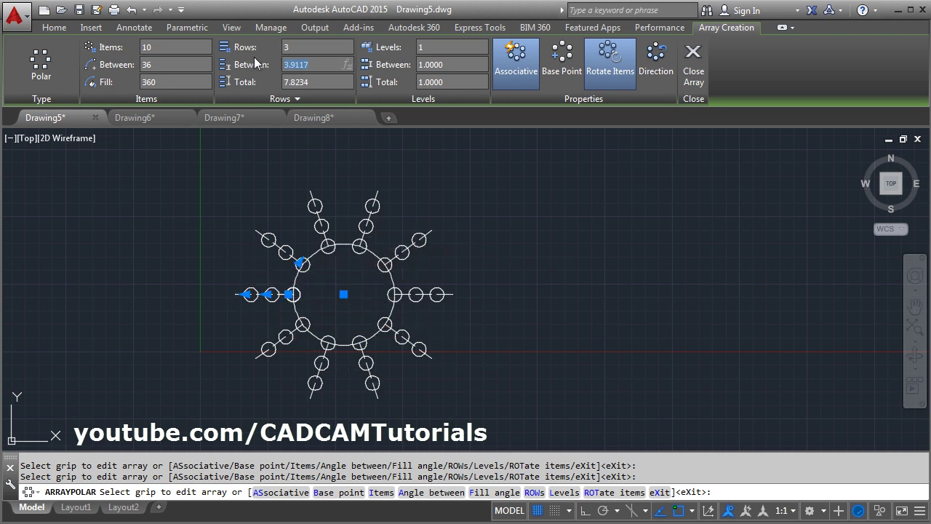
pyautogui.write('5')
pyautogui.press('Return')
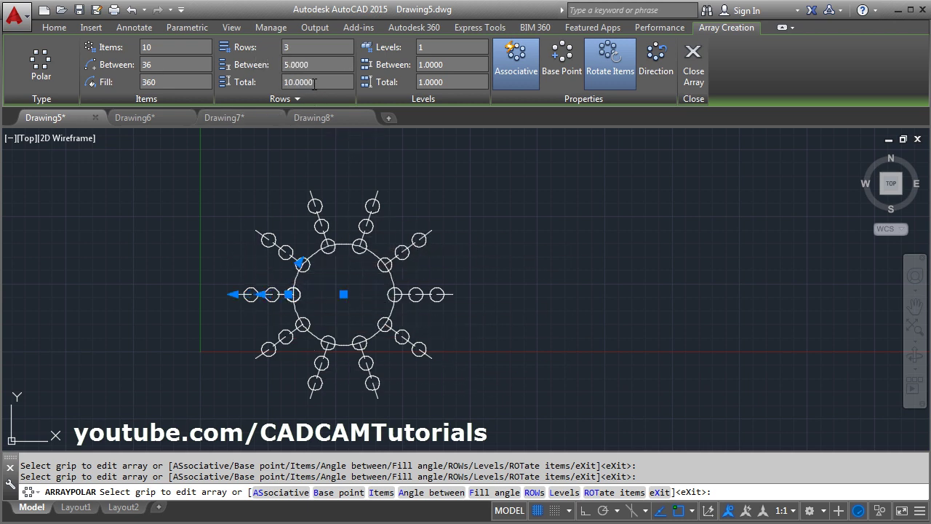
pyautogui.click(314, 82)
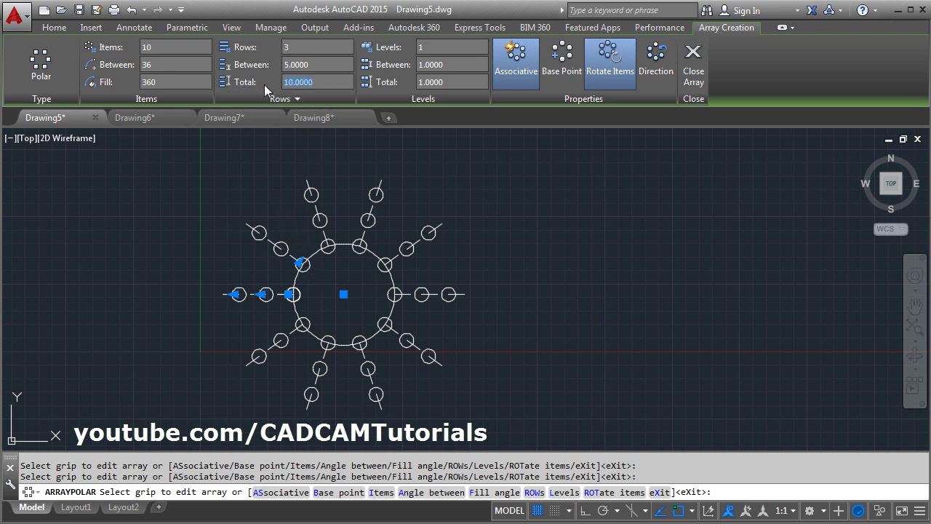
pyautogui.write('15')
pyautogui.press('Return')
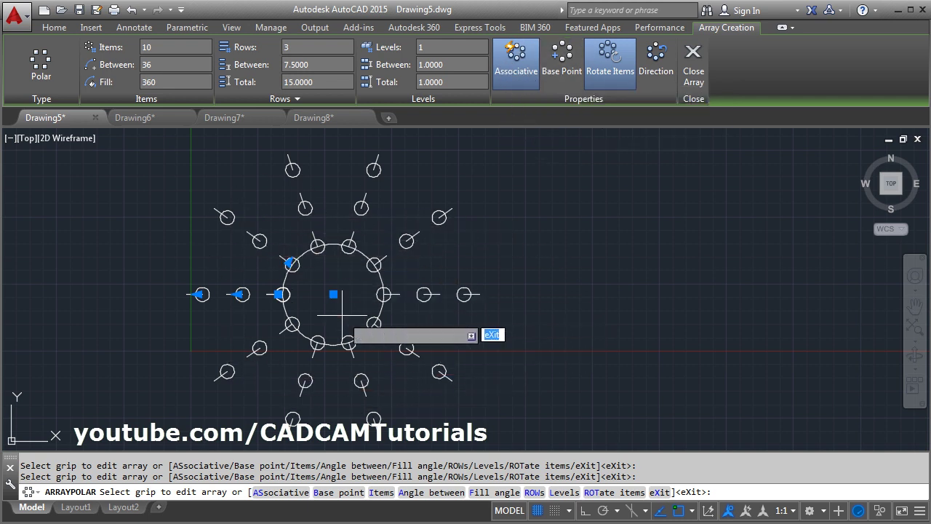
# Turn Rotate Items off and back on, then close the finished array
pyautogui.click(613, 78)
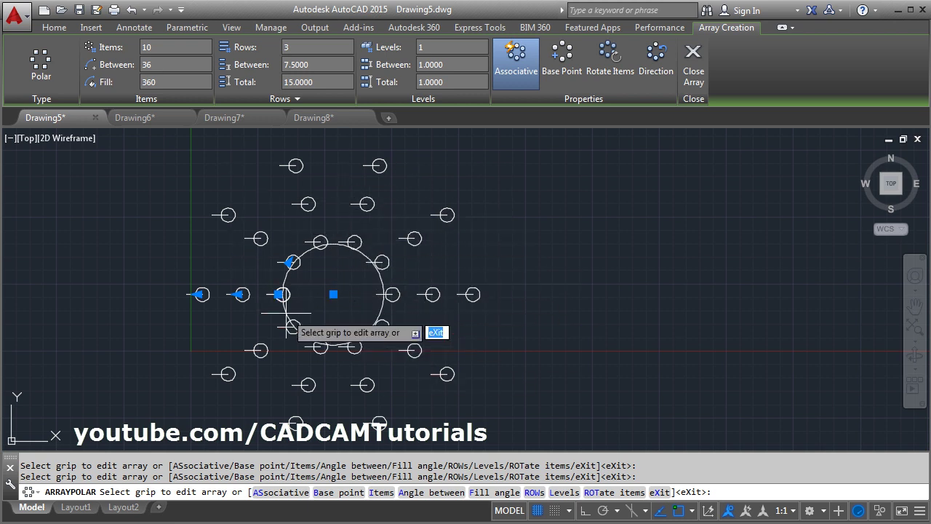
pyautogui.click(613, 73)
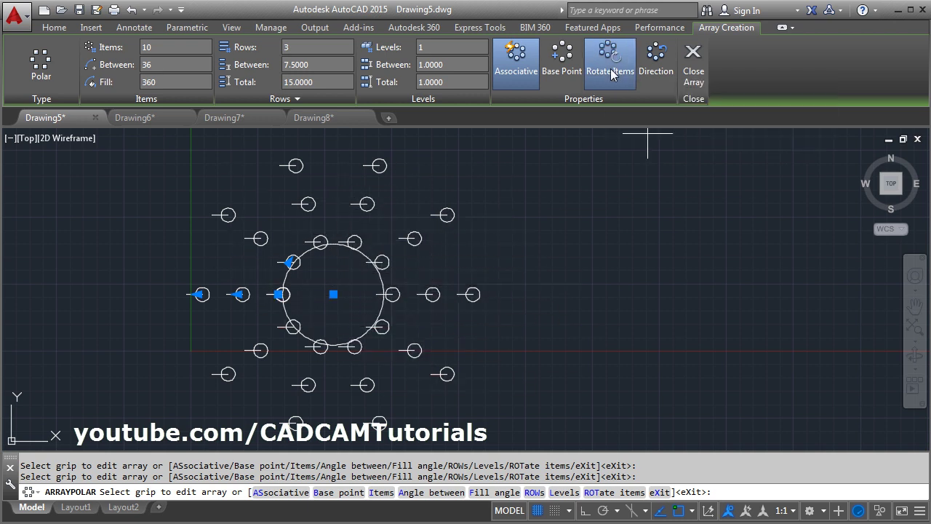
pyautogui.click(693, 77)
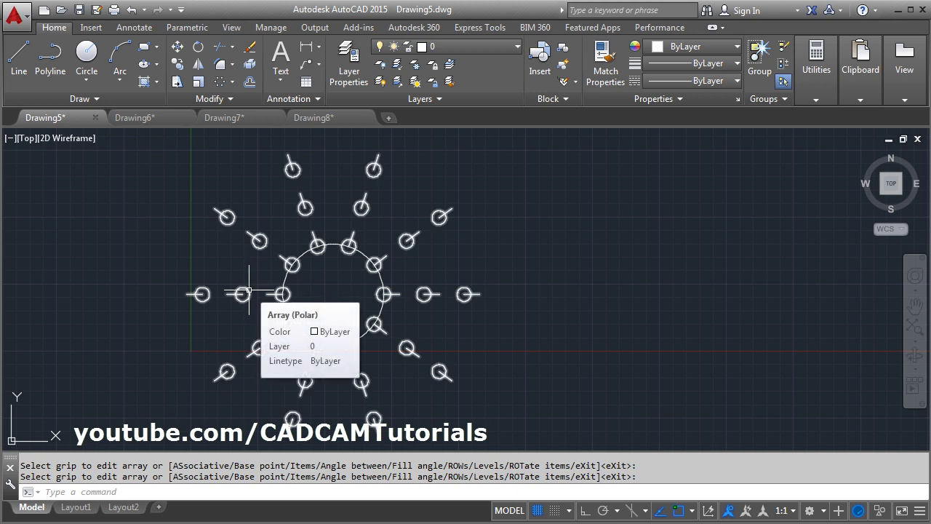
# Select the array and open one circle-and-line item for source editing
pyautogui.click(249, 291)
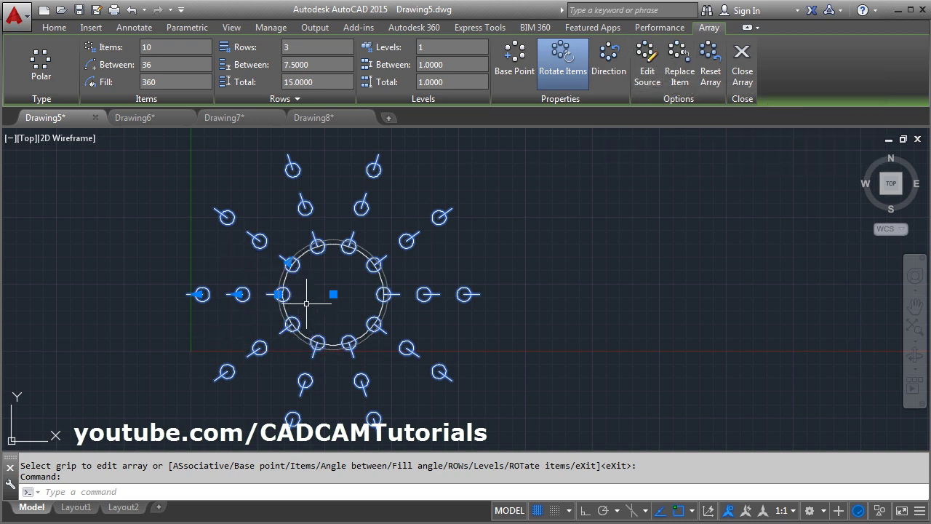
pyautogui.scroll(5, 291, 297)
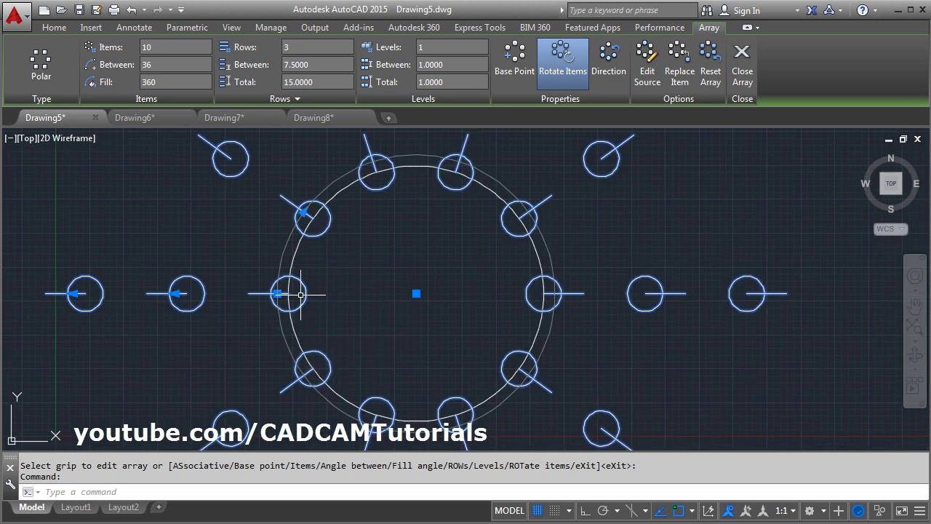
pyautogui.click(646, 62)
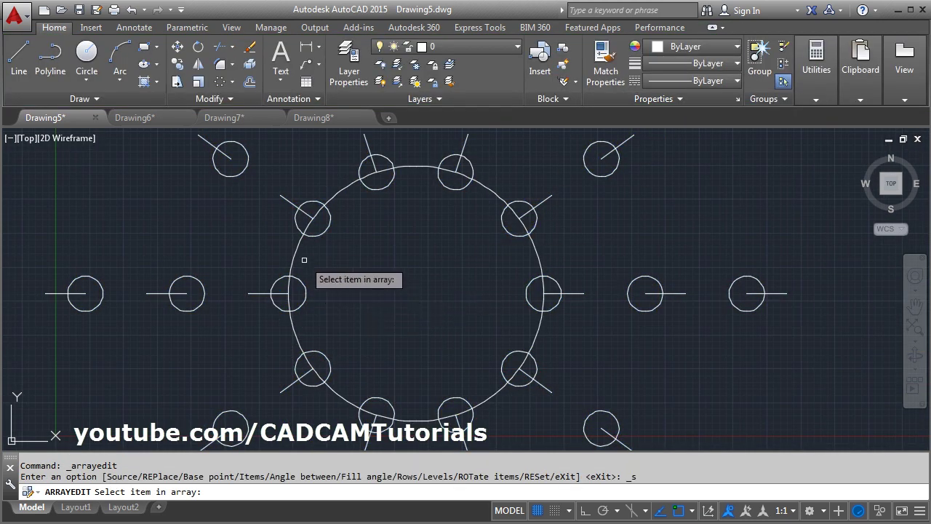
pyautogui.click(305, 291)
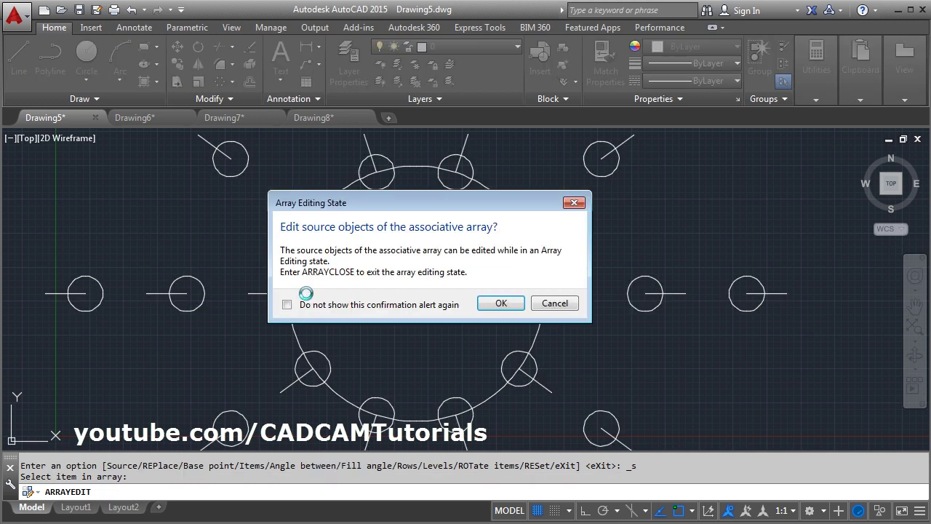
pyautogui.click(501, 304)
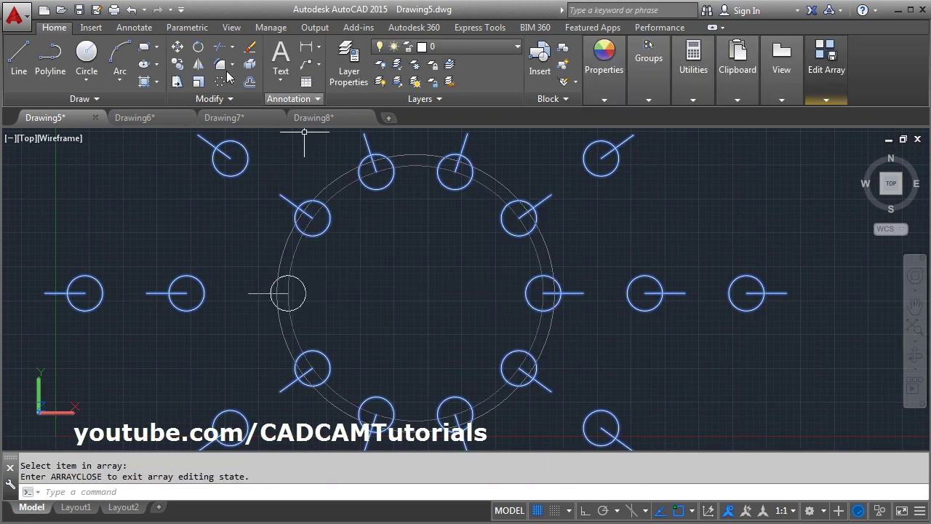
# Trim the source circle's half inside the large circle, leaving an arc with the line
pyautogui.click(219, 45)
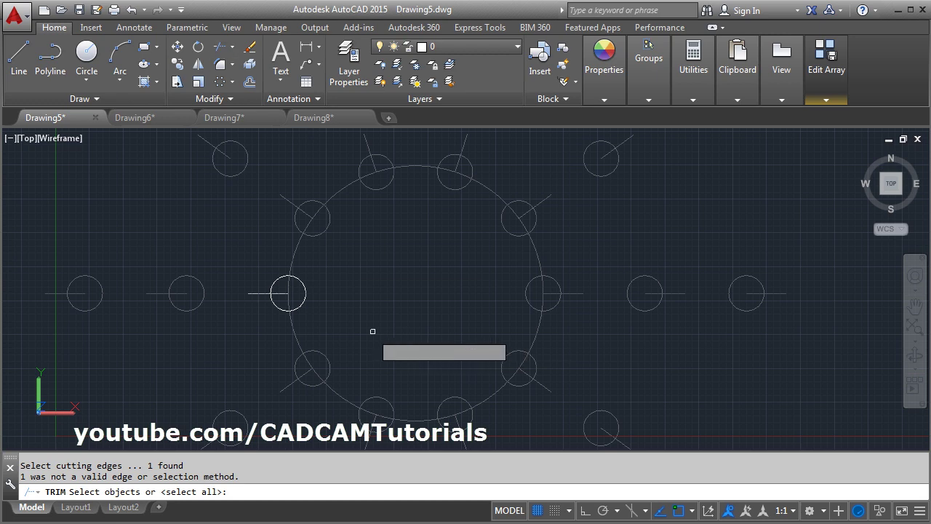
pyautogui.press('Return')
pyautogui.click(304, 296)
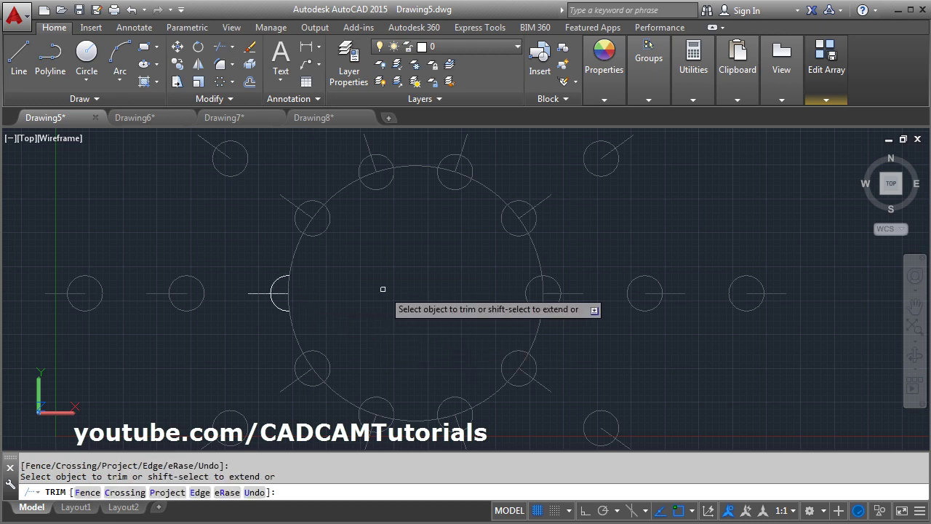
pyautogui.press('Return')
pyautogui.scroll(-2, 373, 288)
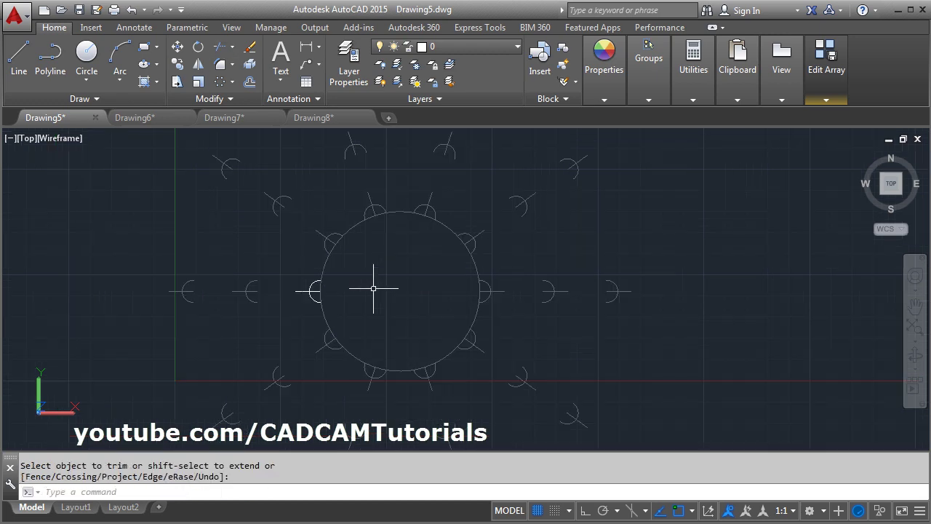
pyautogui.press('Return')
pyautogui.moveTo(362, 336); pyautogui.dragTo(328, 328, button='middle')
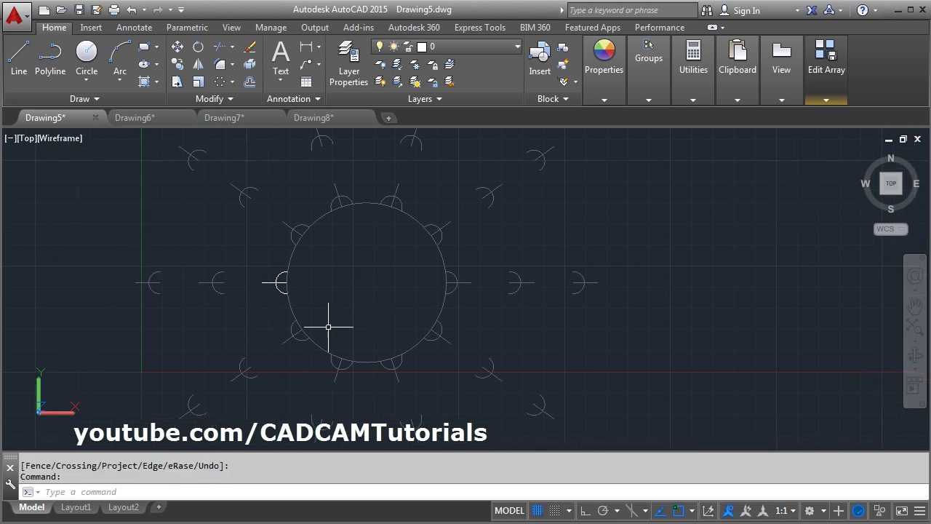
# Save the source changes, leave array editing and fit the whole drawing in view
pyautogui.click(826, 101)
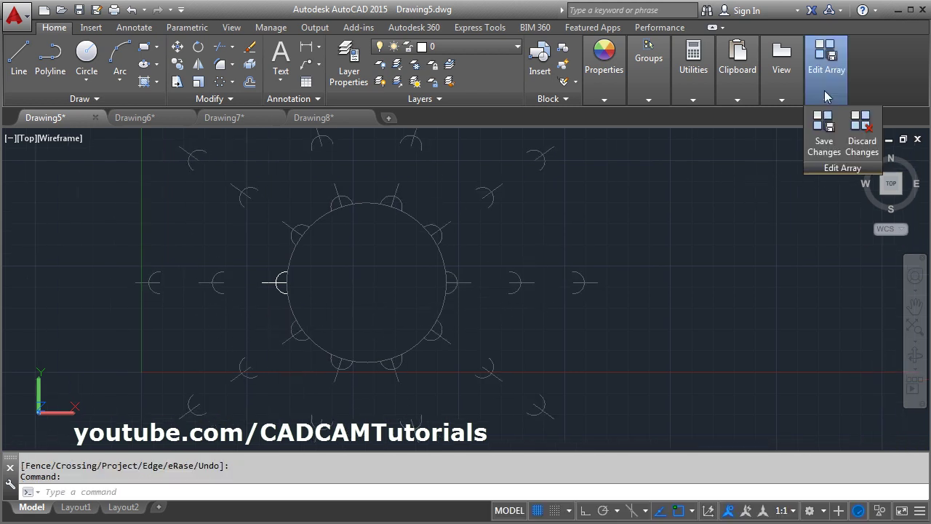
pyautogui.click(823, 139)
pyautogui.middleClick(376, 294)
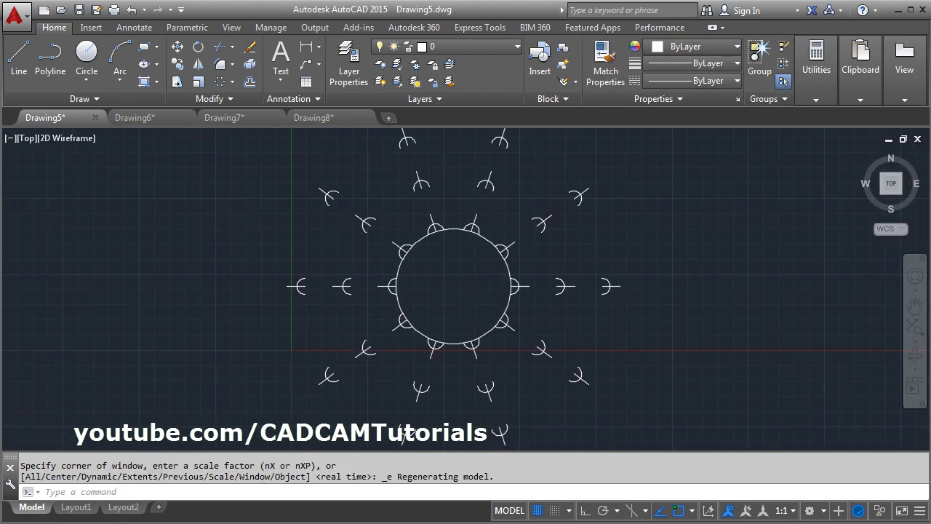
pyautogui.moveTo(349, 291); pyautogui.dragTo(361, 294, button='middle')
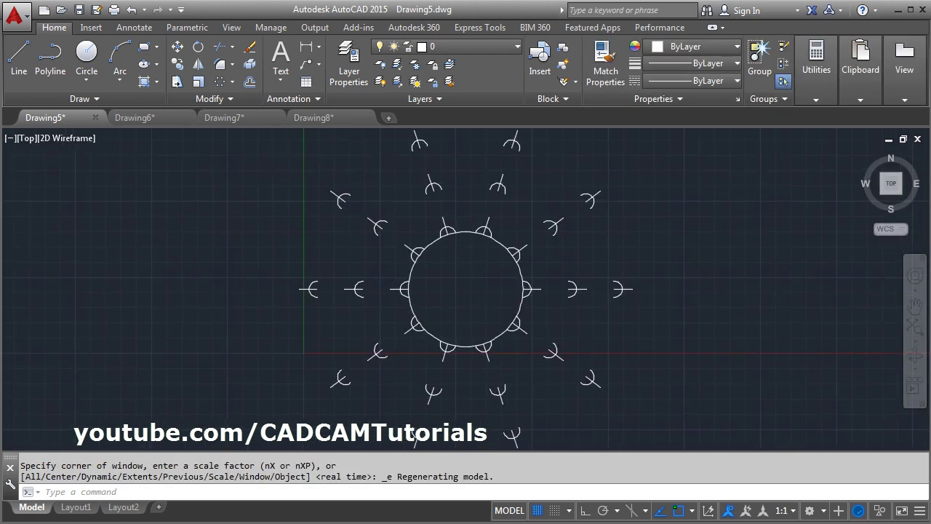
pyautogui.click(357, 293)
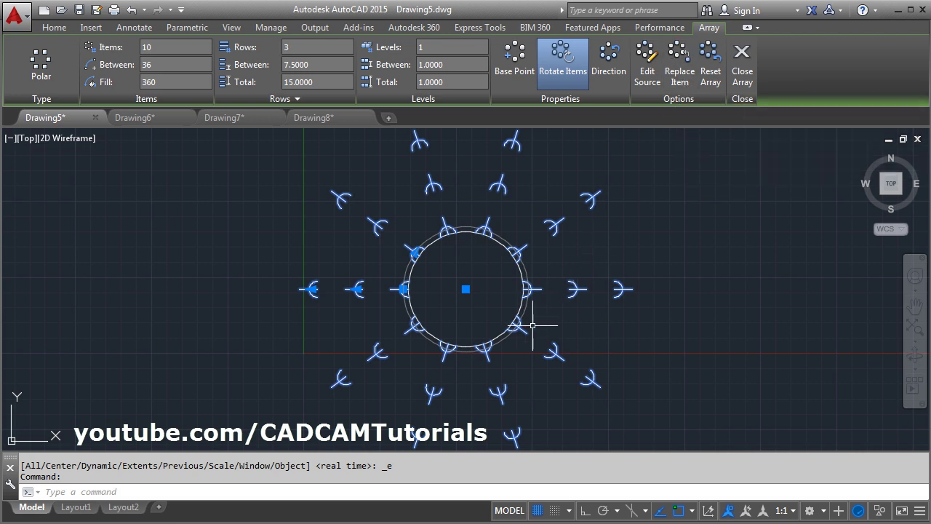
pyautogui.press('Escape')
pyautogui.press('Escape')
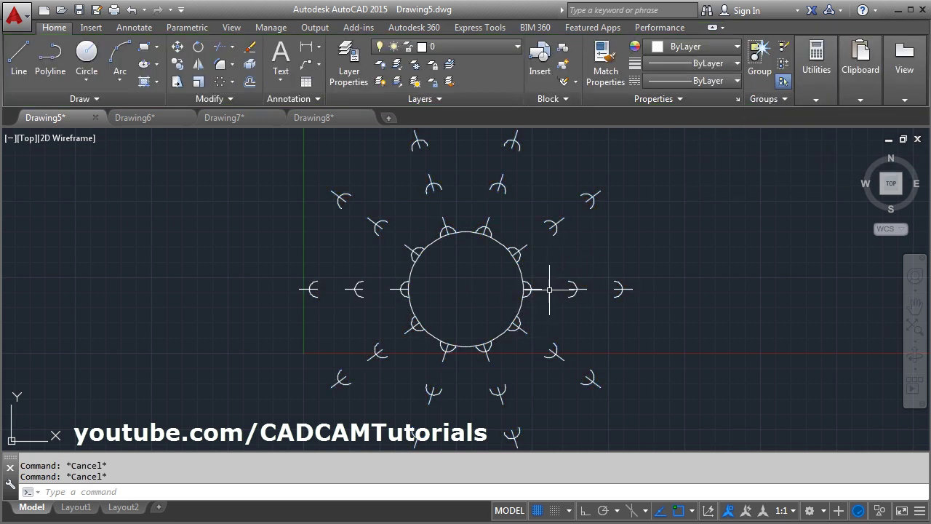
pyautogui.scroll(2, 553, 286)
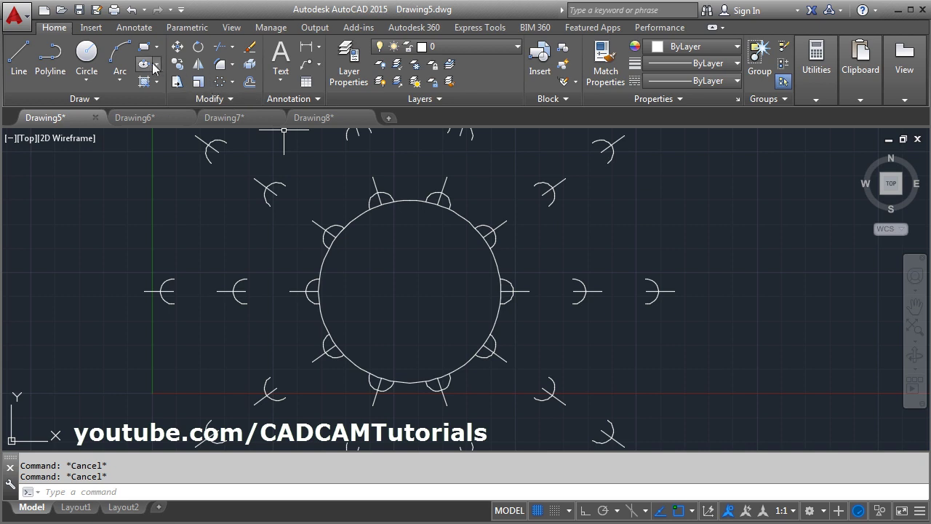
# Draw a centre-based horizontal ellipse on the inner arc item right of the large circle
pyautogui.click(157, 64)
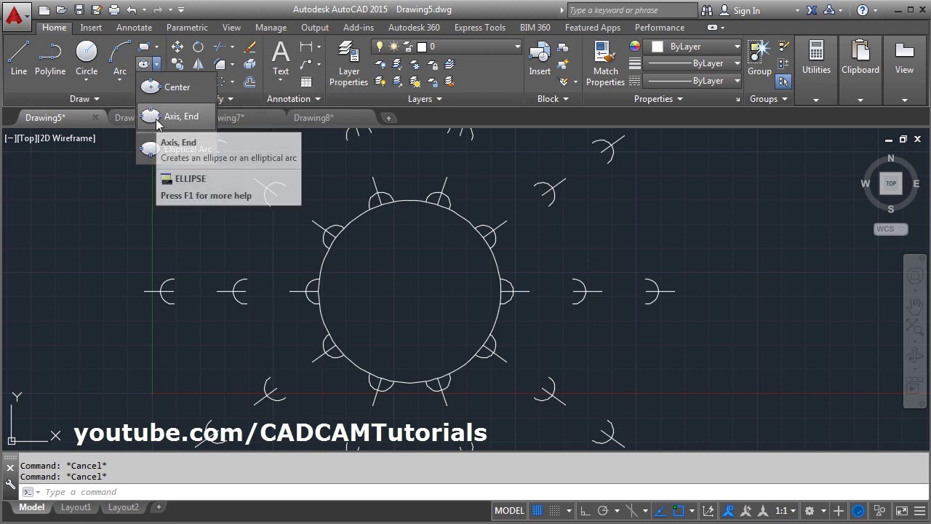
pyautogui.click(164, 88)
pyautogui.scroll(2, 545, 291)
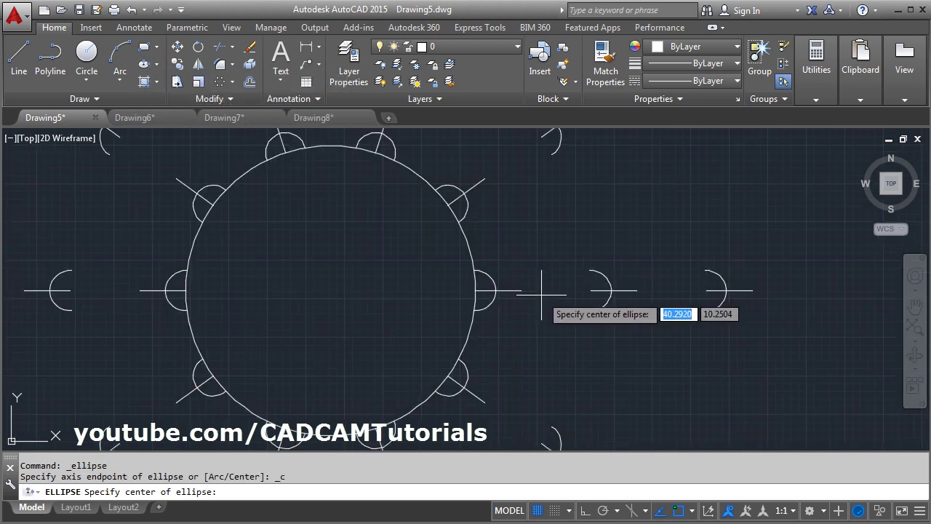
pyautogui.click(475, 290)
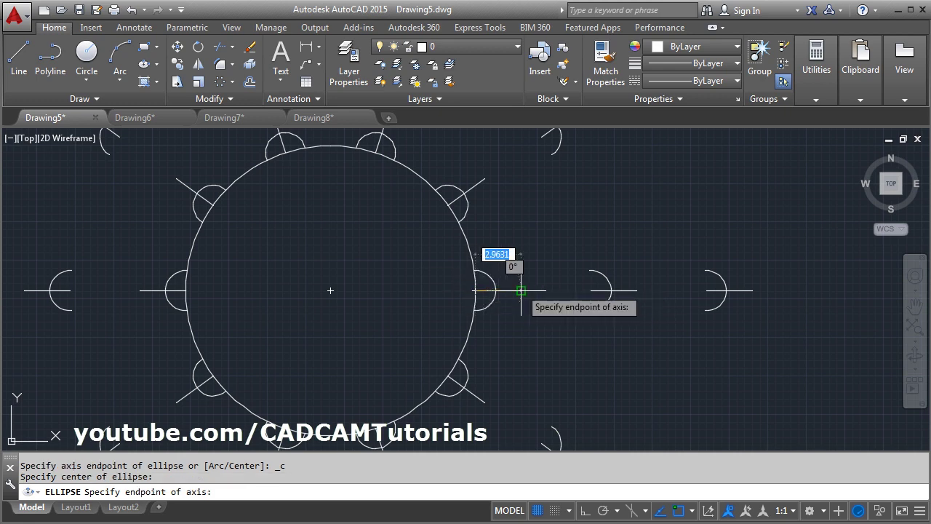
pyautogui.click(519, 287)
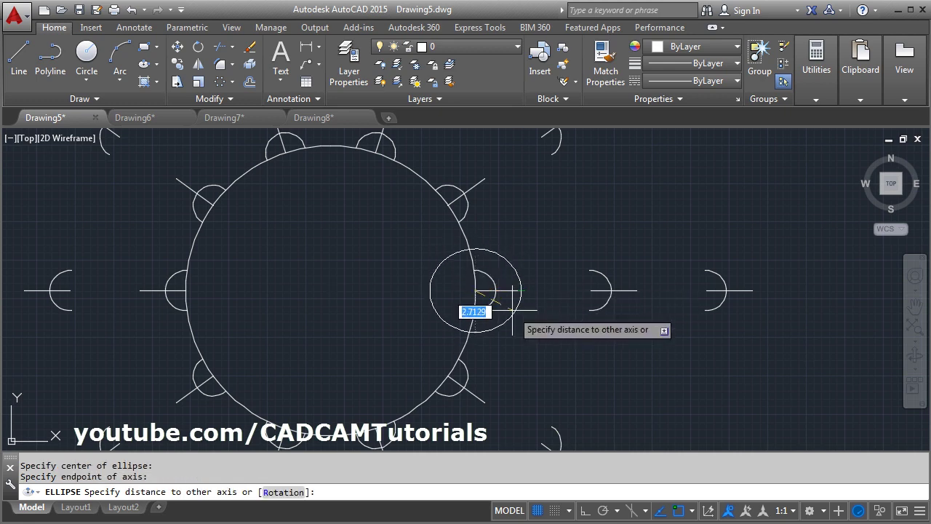
pyautogui.click(476, 312)
pyautogui.moveTo(502, 318); pyautogui.dragTo(462, 312, button='middle')
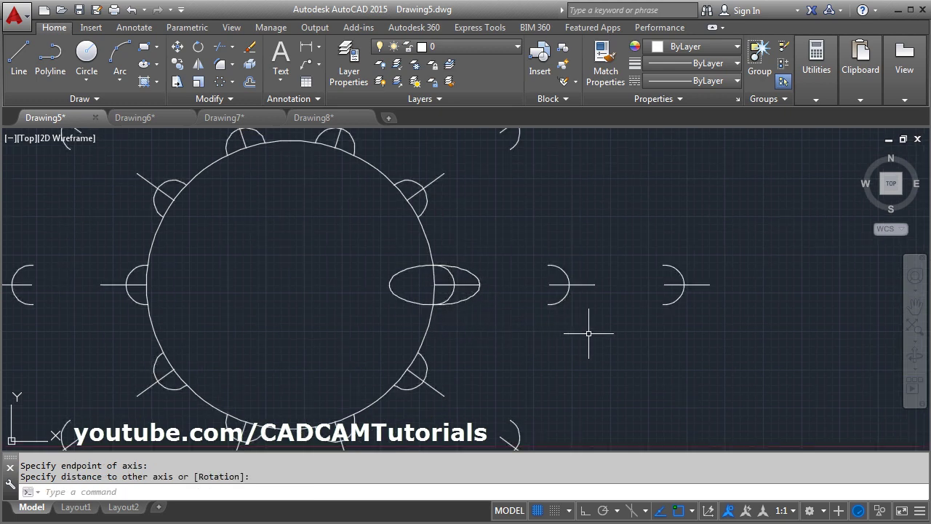
pyautogui.click(565, 297)
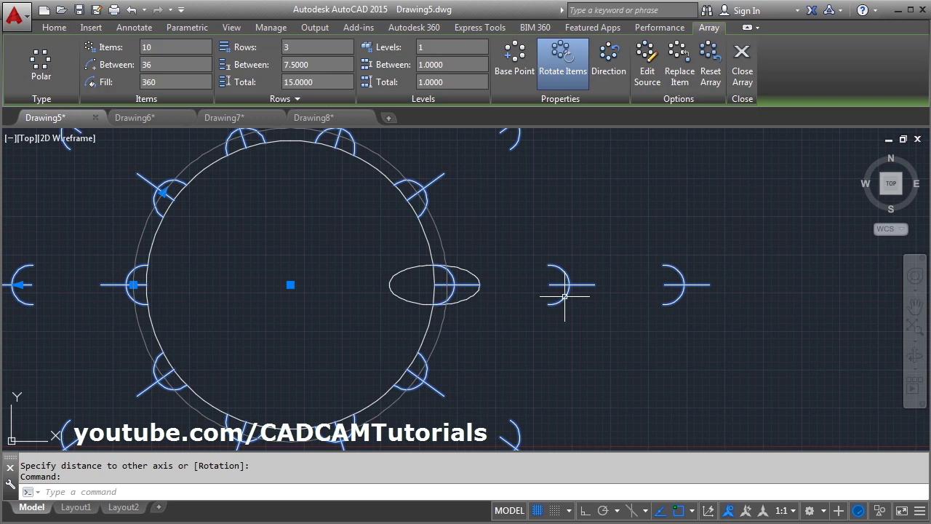
# Swap the right inner arc item for the ellipse, using the ellipse centre as base point
pyautogui.click(670, 77)
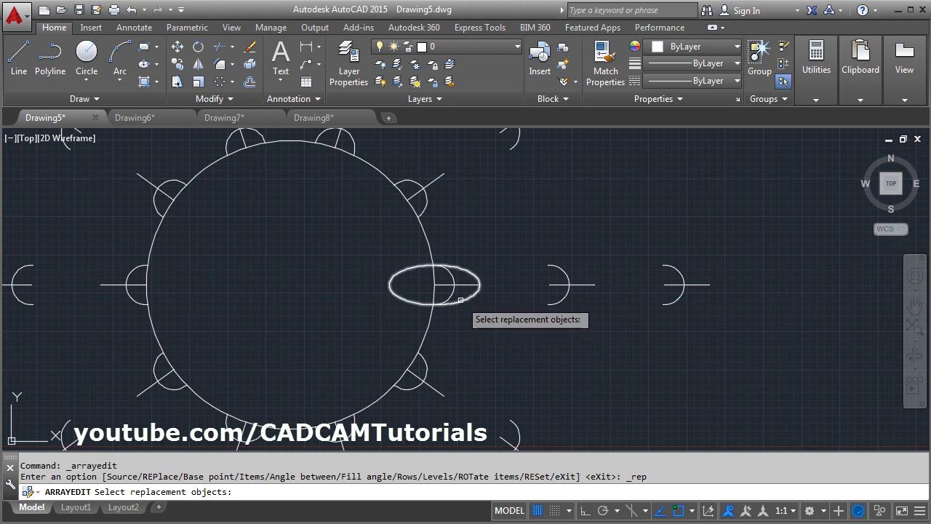
pyautogui.click(460, 300)
pyautogui.press('Return')
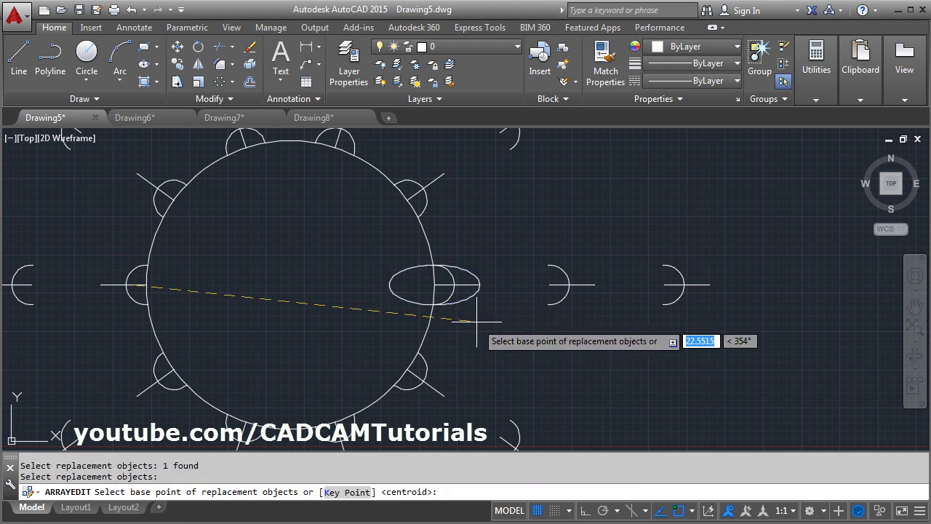
pyautogui.click(435, 285)
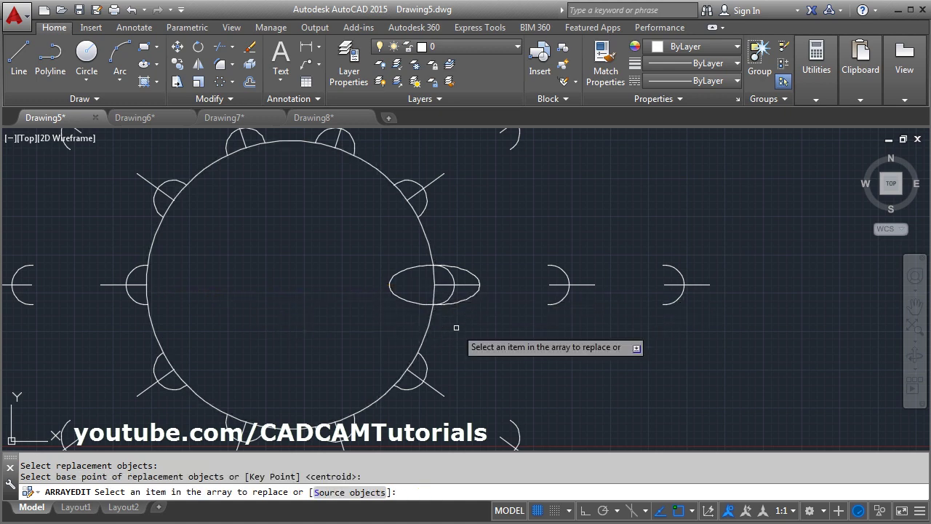
pyautogui.click(454, 287)
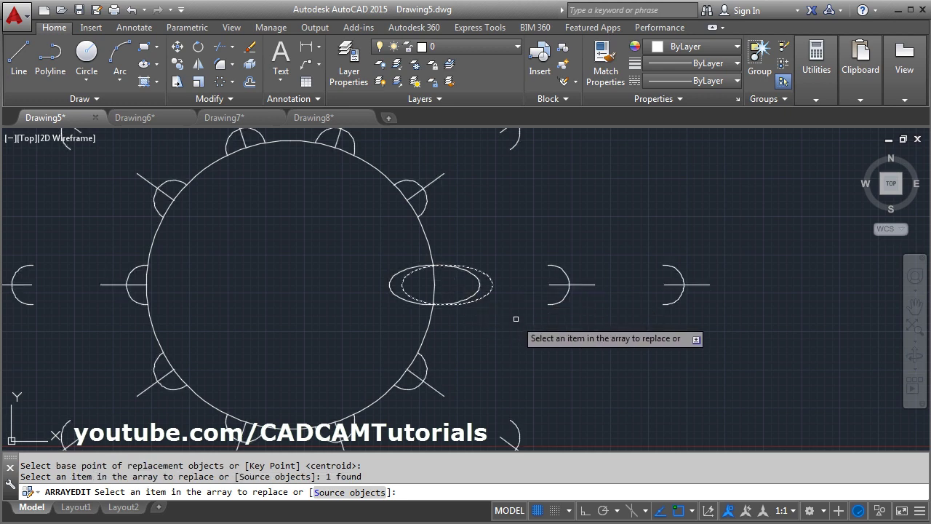
pyautogui.press('Return')
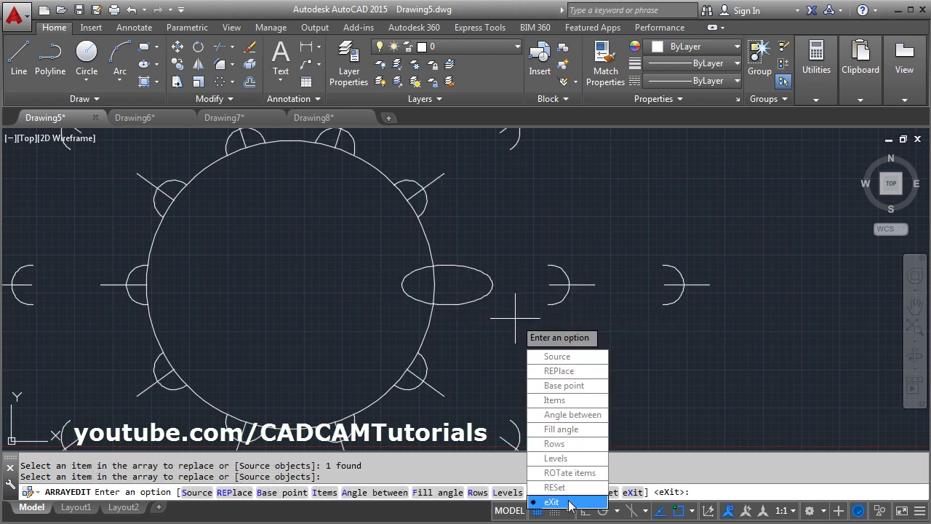
pyautogui.press('Return')
pyautogui.scroll(-1, 457, 221)
# Reset the polar array so the ellipse item reverts to the original arc and line
pyautogui.press('Escape')
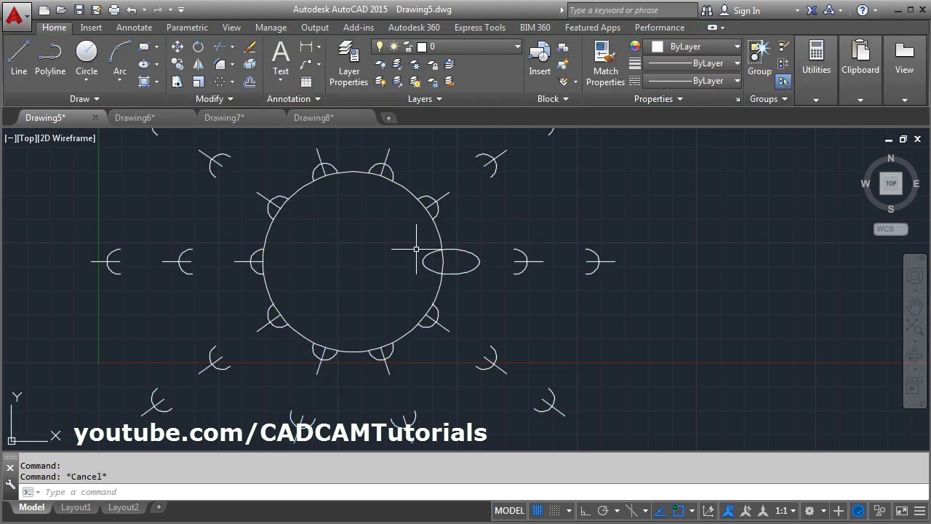
pyautogui.scroll(-2, 436, 273)
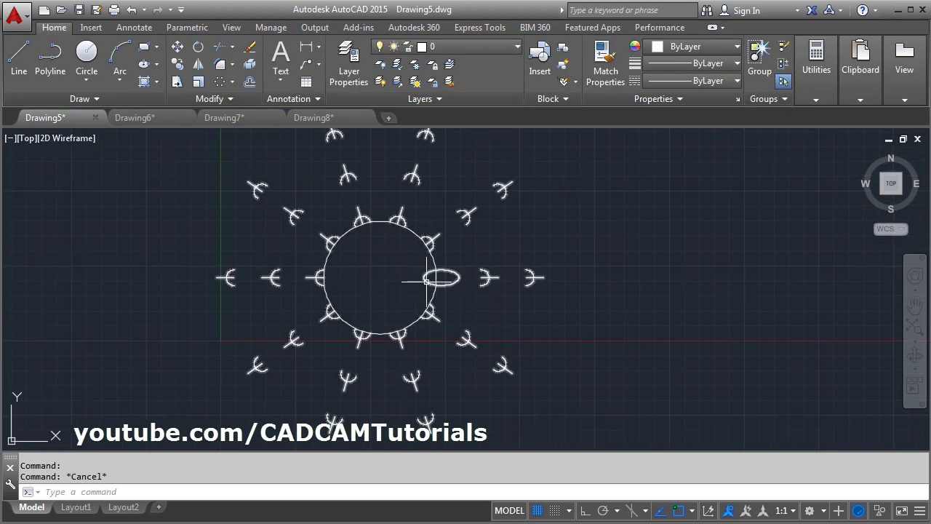
pyautogui.click(488, 283)
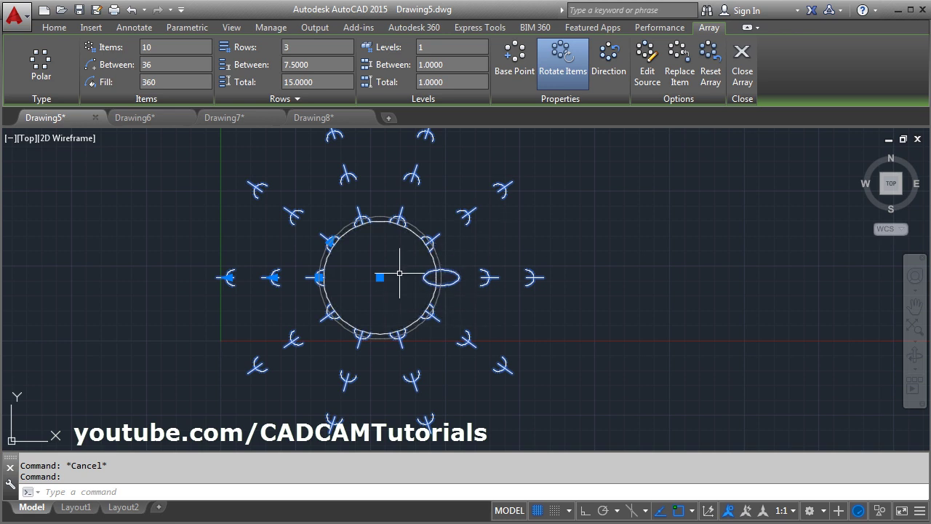
pyautogui.click(716, 58)
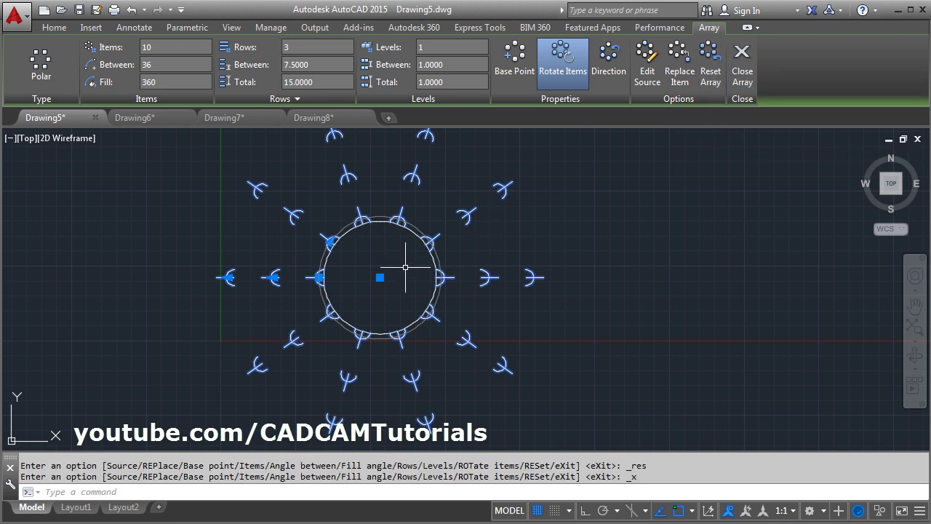